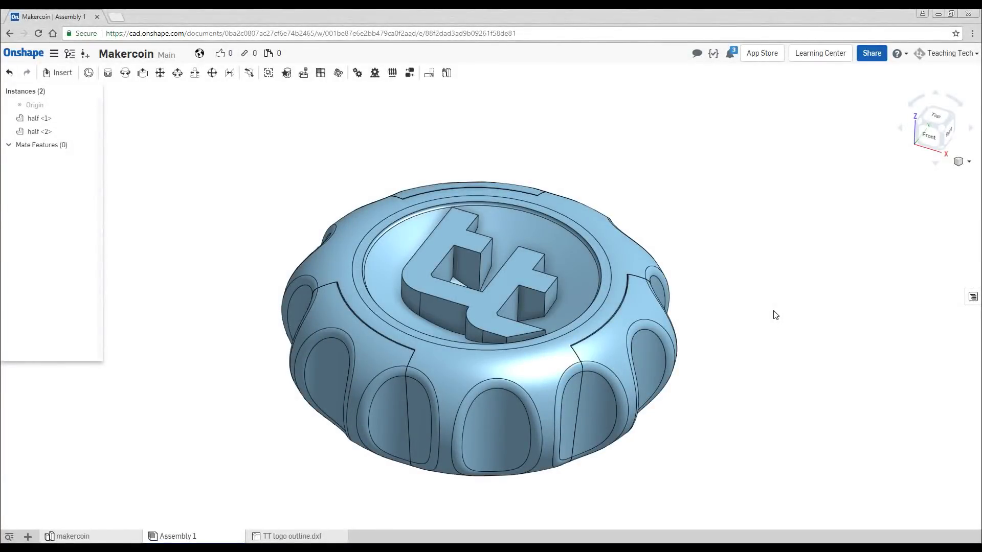
Examine the assembled Makercoin from above and from the side, including the joints between its two halves.
{"action": "right_click_drag", "start_coordinate": [775, 314], "coordinate": [766, 337]}
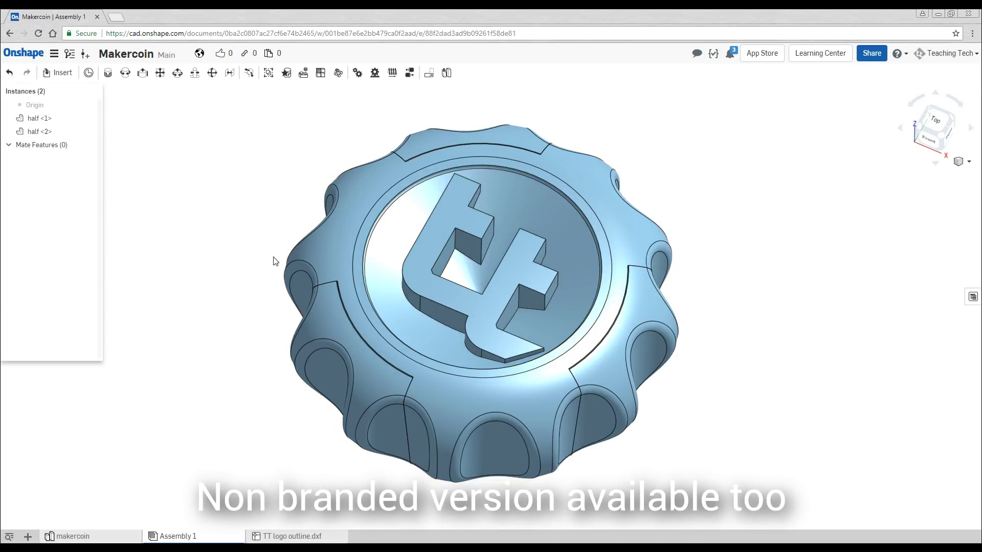
{"action": "right_click_drag", "start_coordinate": [664, 359], "coordinate": [756, 246]}
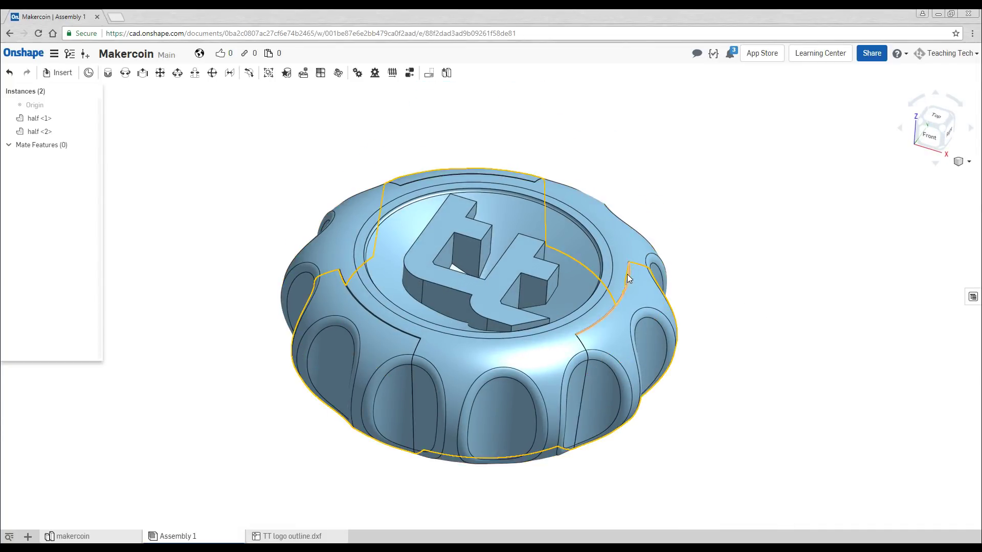
{"action": "right_click_drag", "start_coordinate": [608, 391], "coordinate": [603, 445]}
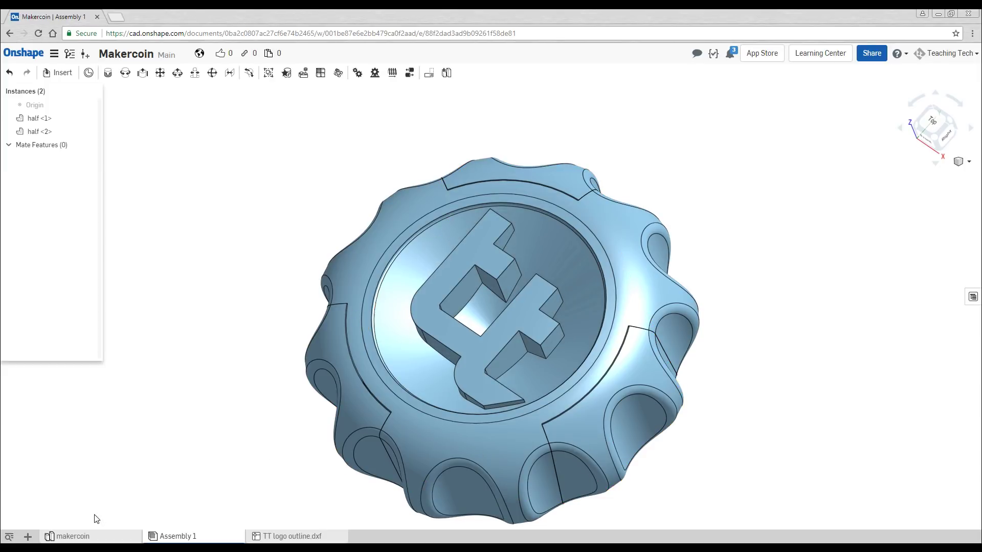
Switch to the makercoin part studio and examine the single half from above and from its hollow underside.
{"action": "left_click", "coordinate": [71, 535]}
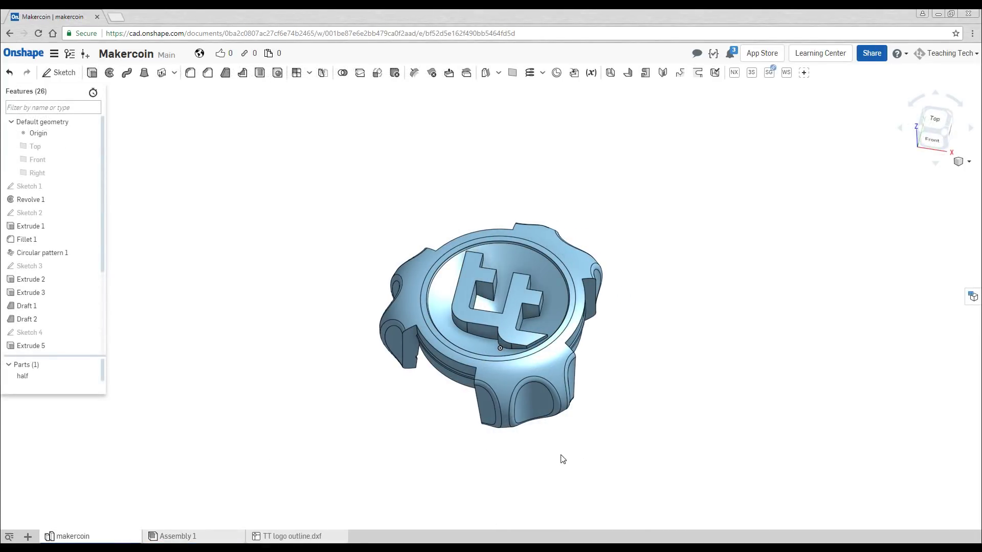
{"action": "right_click_drag", "start_coordinate": [563, 458], "coordinate": [505, 409]}
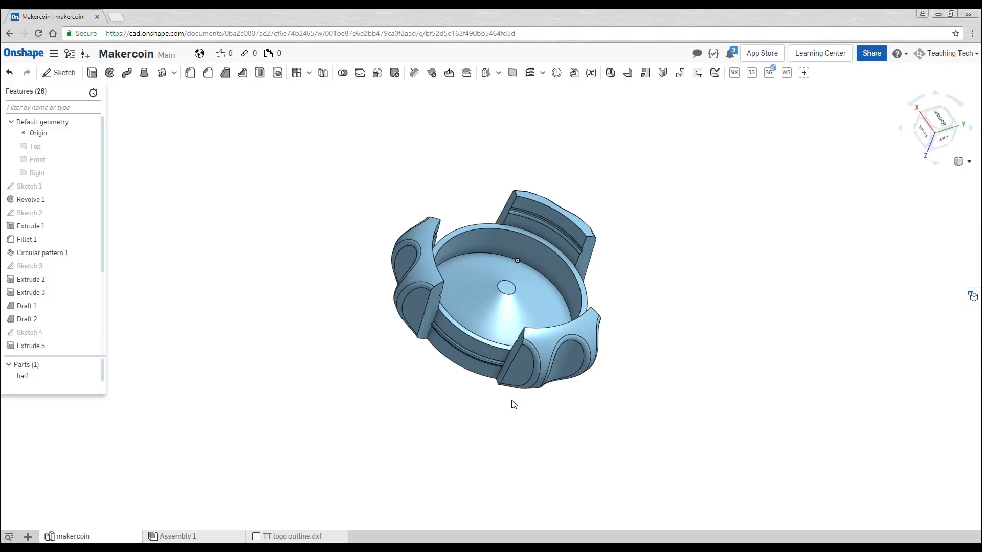
{"action": "mouse_move", "coordinate": [514, 404]}
{"action": "right_mouse_down"}
{"action": "mouse_move", "coordinate": [499, 399]}
{"action": "mouse_move", "coordinate": [497, 344]}
{"action": "mouse_move", "coordinate": [498, 402]}
{"action": "right_mouse_up"}
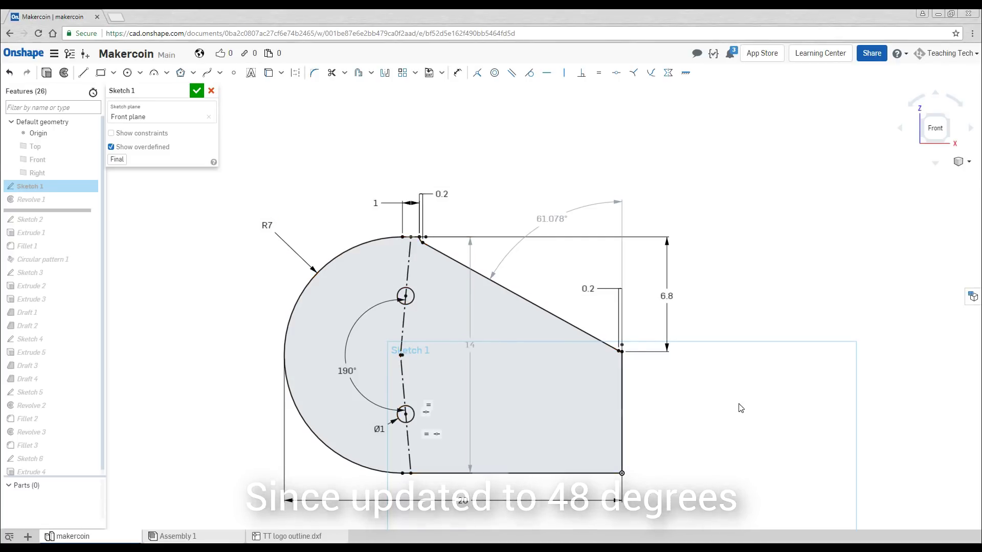
Close the Sketch 1 profile and examine the revolved body made from it.
{"action": "left_click", "coordinate": [196, 90]}
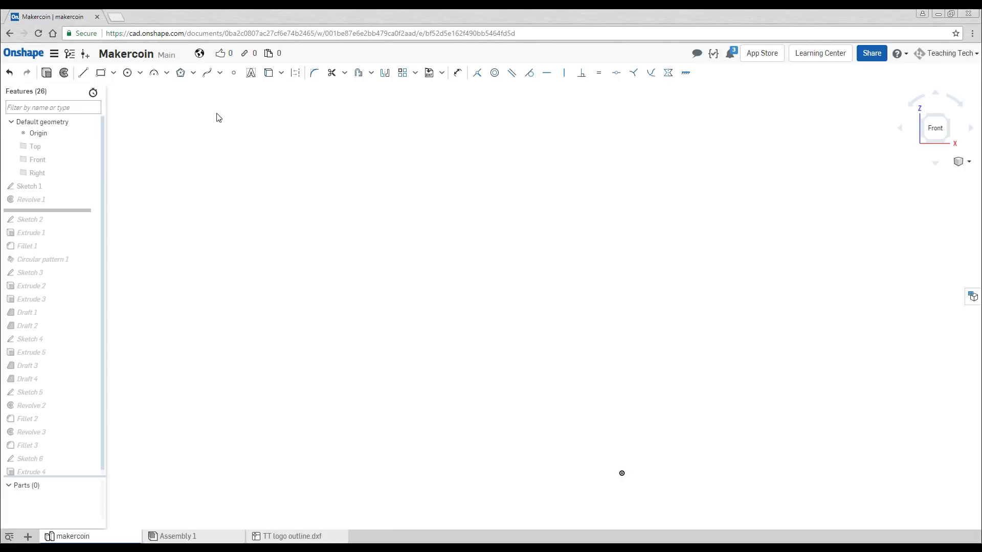
{"action": "right_click_drag", "start_coordinate": [699, 257], "coordinate": [409, 288]}
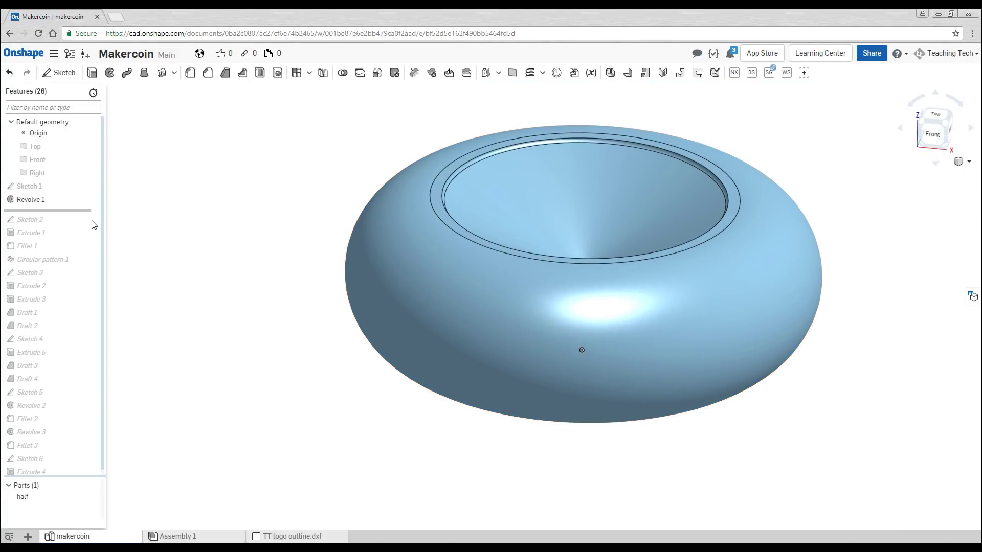
Roll the feature history forward past Sketch 2, review that sketch, and examine the patterned scallops around the rim.
{"action": "mouse_move", "coordinate": [77, 210]}
{"action": "left_mouse_down"}
{"action": "mouse_move", "coordinate": [77, 224]}
{"action": "mouse_move", "coordinate": [58, 223]}
{"action": "left_mouse_up"}
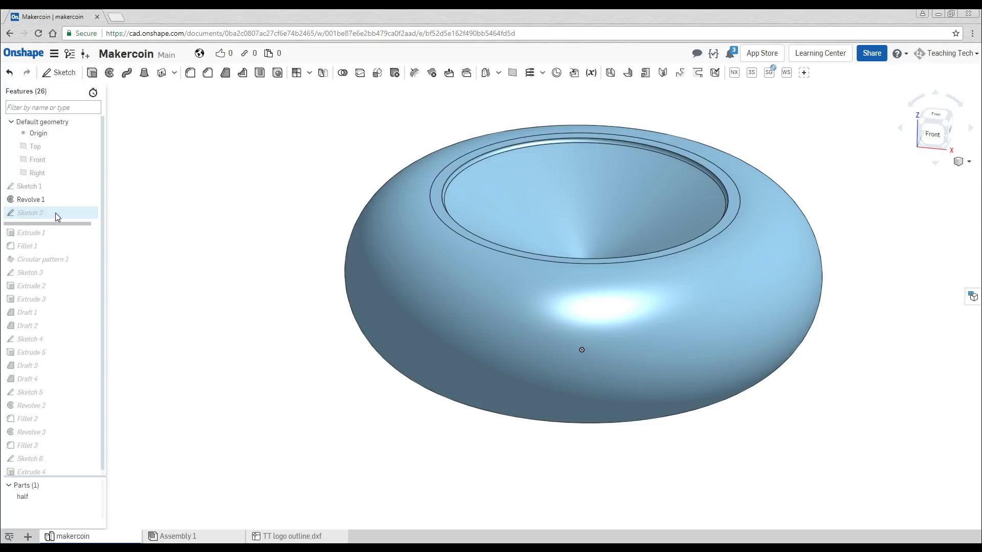
{"action": "double_click", "coordinate": [39, 214]}
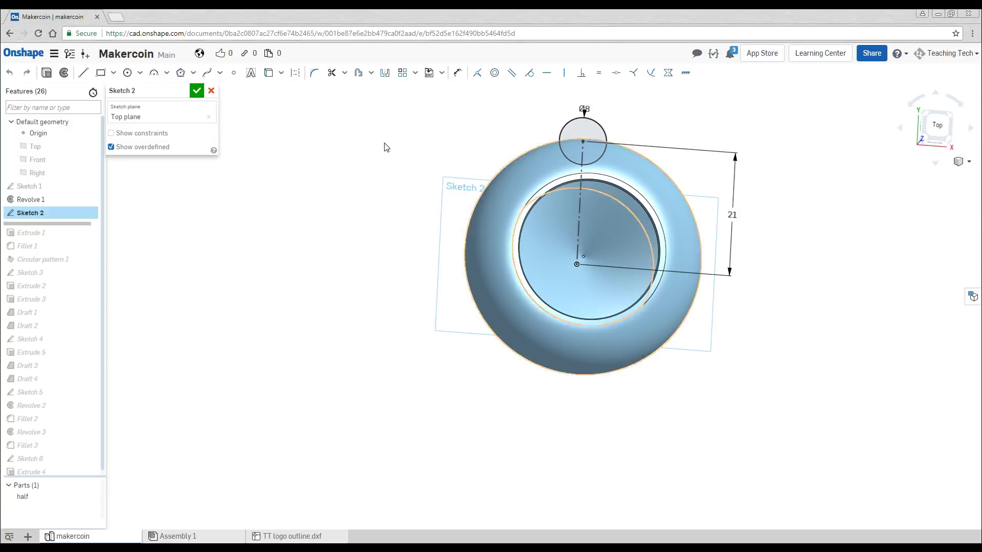
{"action": "left_click", "coordinate": [203, 94]}
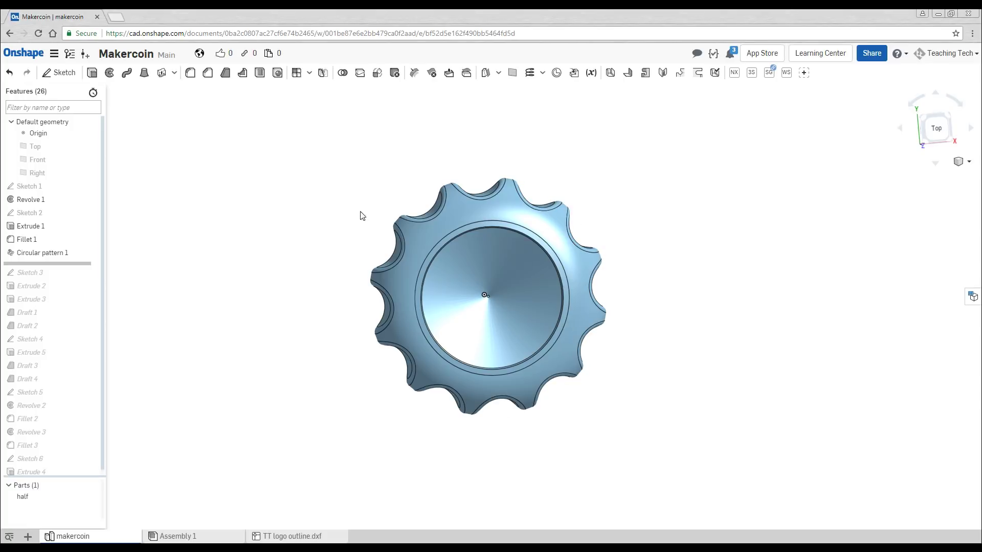
{"action": "right_click_drag", "start_coordinate": [313, 329], "coordinate": [315, 278]}
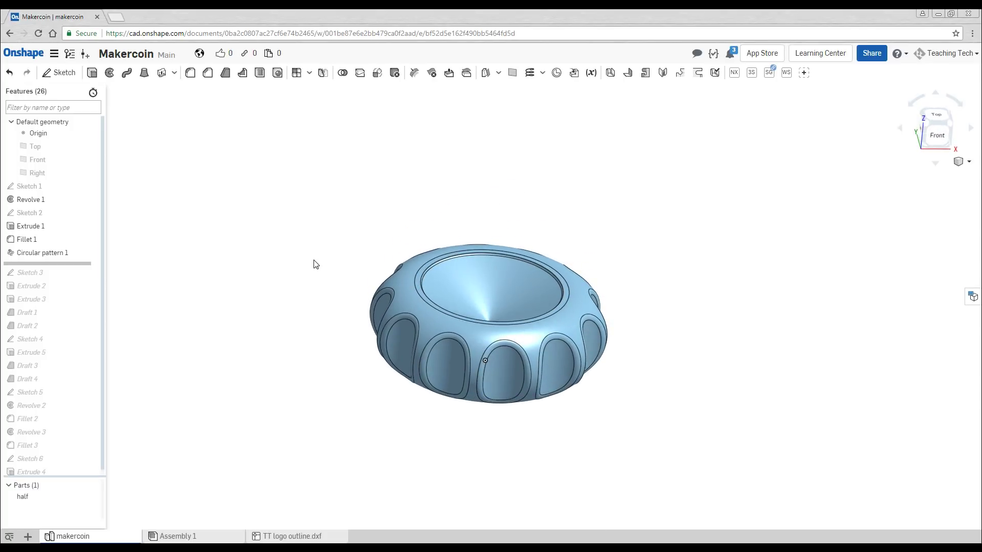
Open Sketch 3, inspect the narrow offset between its circles and the three outer sectors, and close the sketch.
{"action": "double_click", "coordinate": [30, 272]}
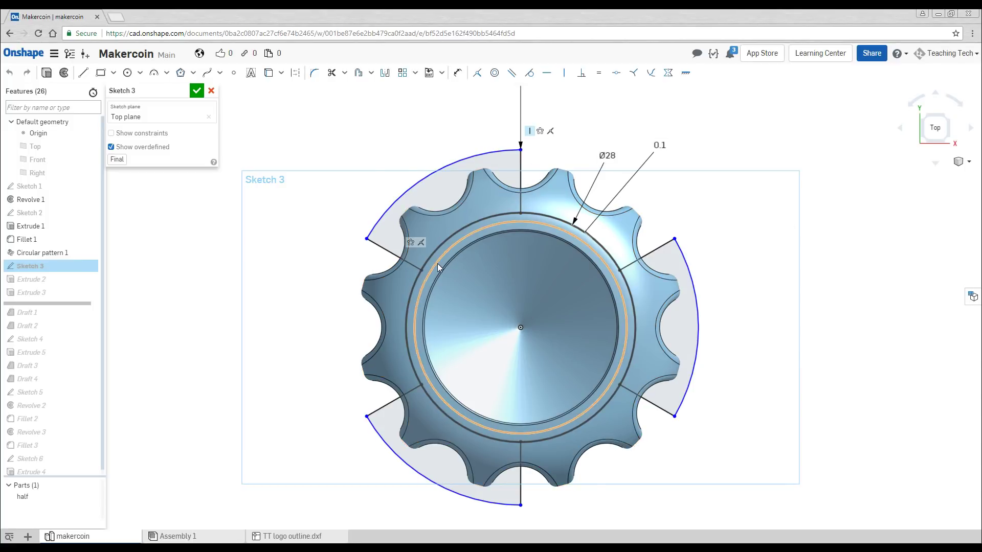
{"action": "scroll", "coordinate": [428, 251], "scroll_direction": "up", "scroll_amount": 10}
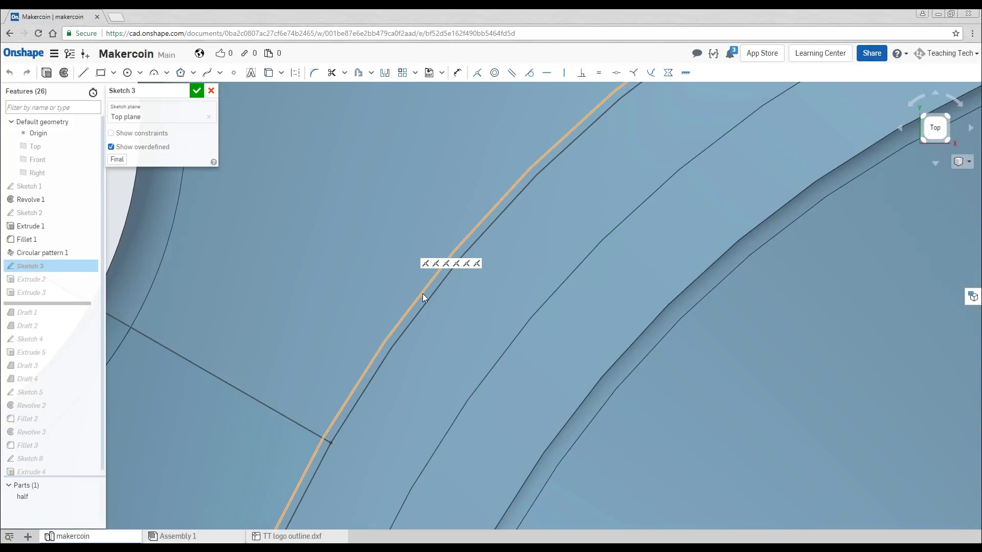
{"action": "scroll", "coordinate": [424, 297], "scroll_direction": "down", "scroll_amount": 10}
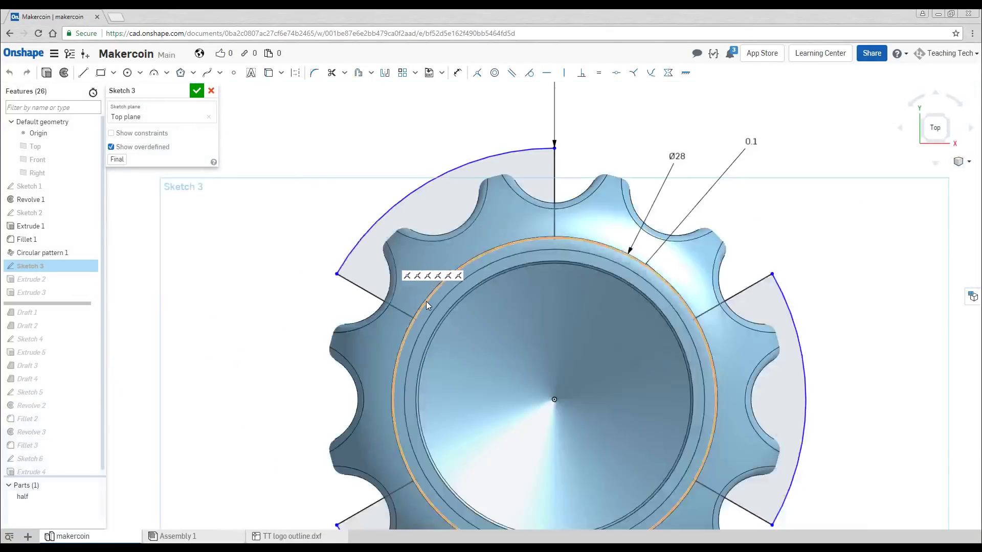
{"action": "scroll", "coordinate": [428, 305], "scroll_direction": "down", "scroll_amount": 5}
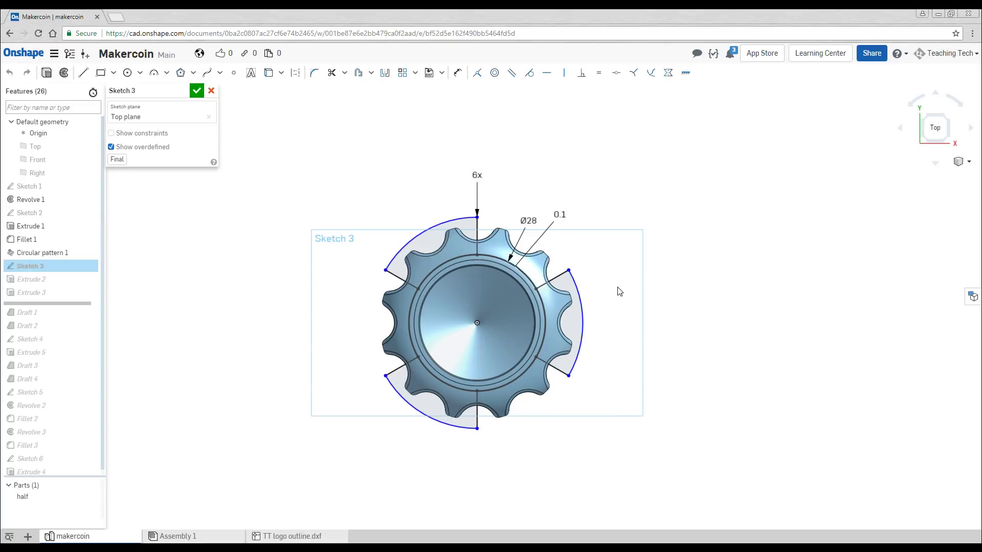
{"action": "key", "text": "Return"}
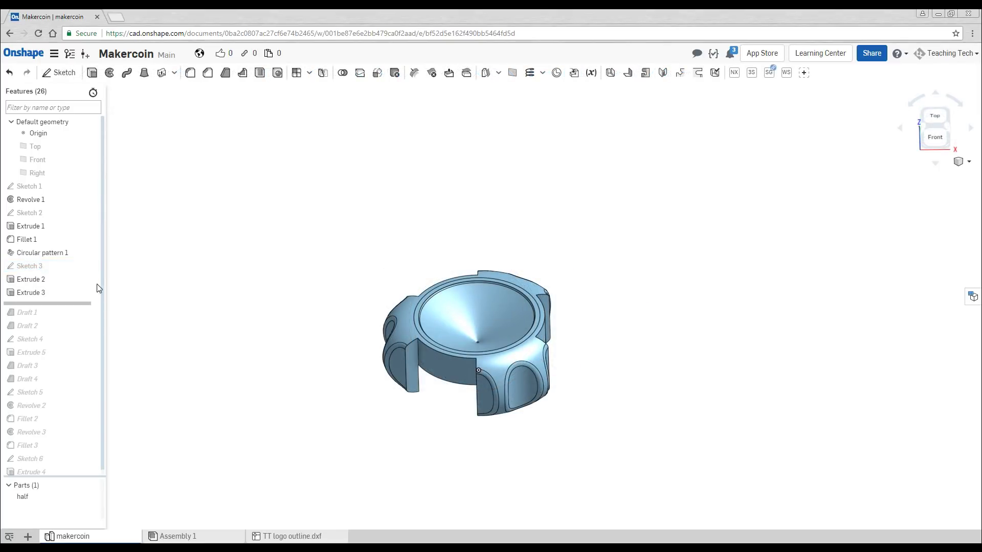
Highlight Extrude 2 and Extrude 3 in turn to examine the side cutouts and the hollowed underside of the half.
{"action": "left_click", "coordinate": [48, 279]}
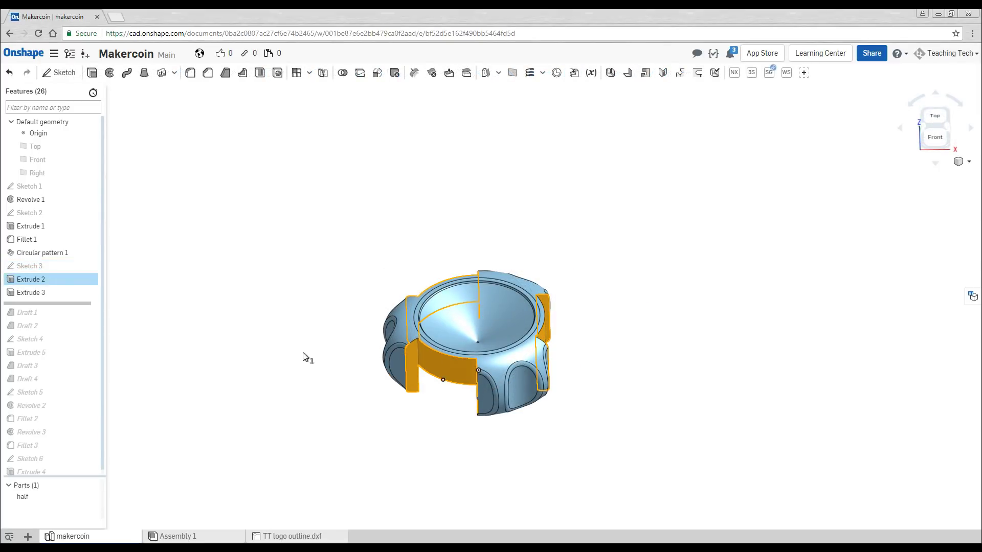
{"action": "key", "text": "Down"}
{"action": "key", "text": "shift+Up"}
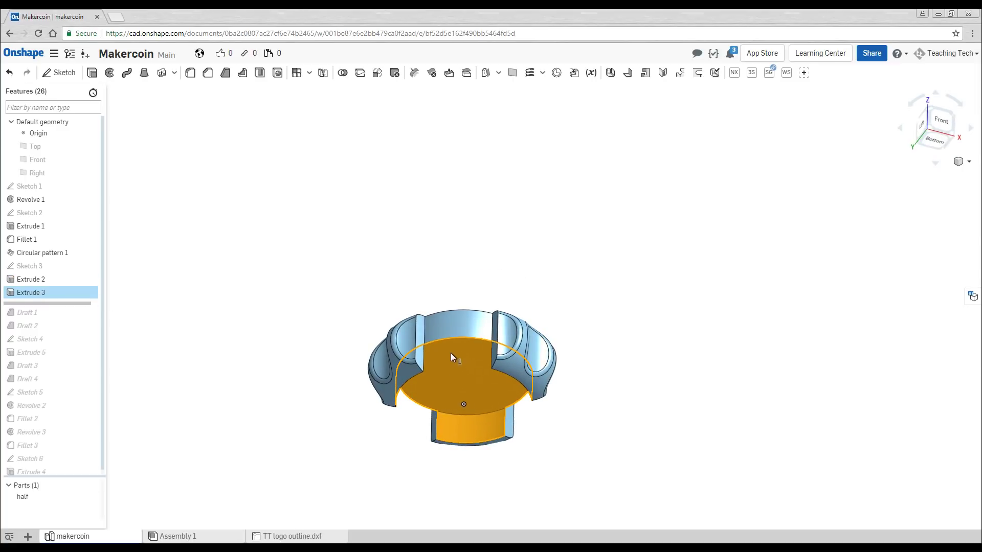
{"action": "right_click_drag", "start_coordinate": [460, 276], "coordinate": [459, 320]}
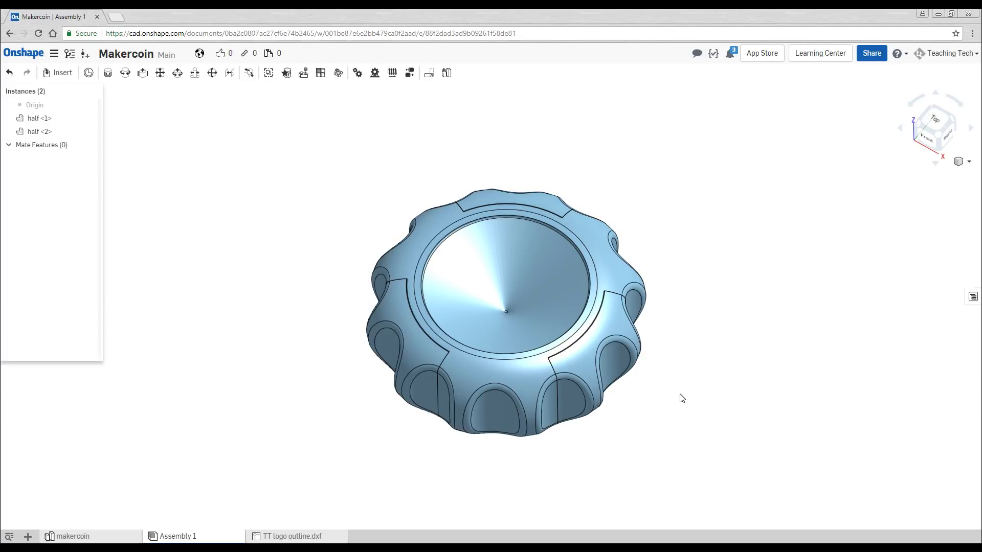
Examine the vertical joints between the two interlocking halves around the side of the unbranded assembly.
{"action": "right_click_drag", "start_coordinate": [675, 398], "coordinate": [602, 349]}
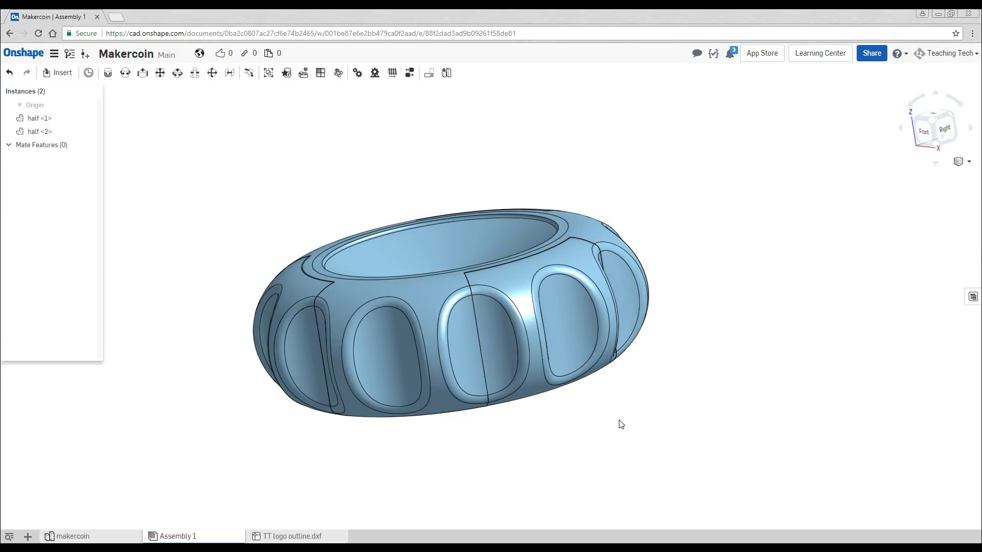
{"action": "right_click_drag", "start_coordinate": [621, 424], "coordinate": [631, 450]}
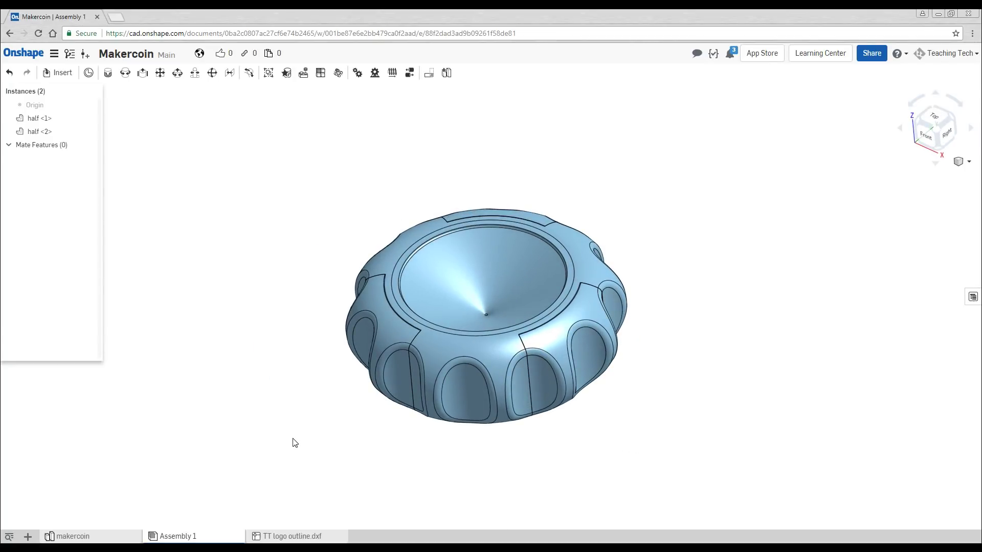
Return to the makercoin part studio, open Draft 1, compare the side walls before and after the draft, and close the feature.
{"action": "left_click", "coordinate": [105, 534]}
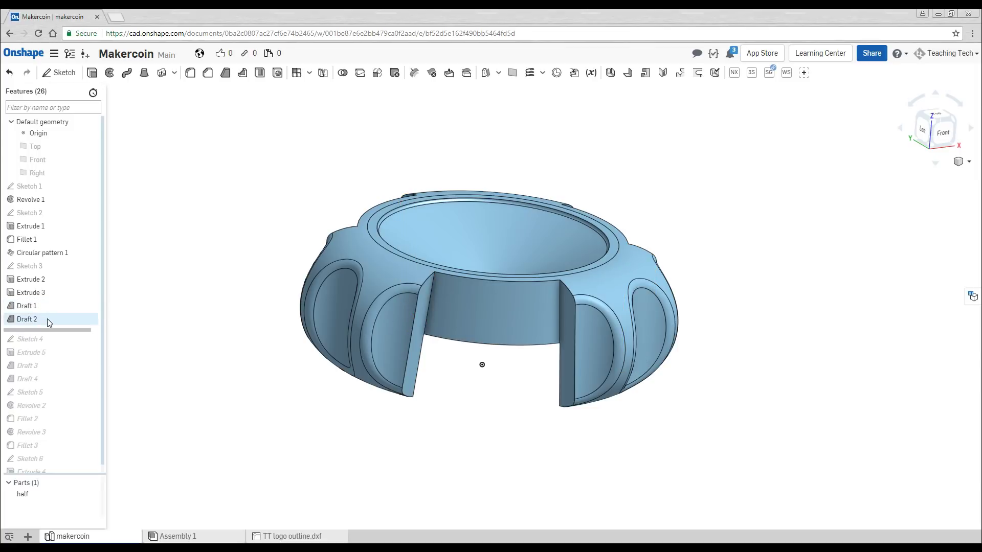
{"action": "scroll", "coordinate": [455, 365], "scroll_direction": "up", "scroll_amount": 2}
{"action": "right_click_drag", "start_coordinate": [455, 364], "coordinate": [464, 286]}
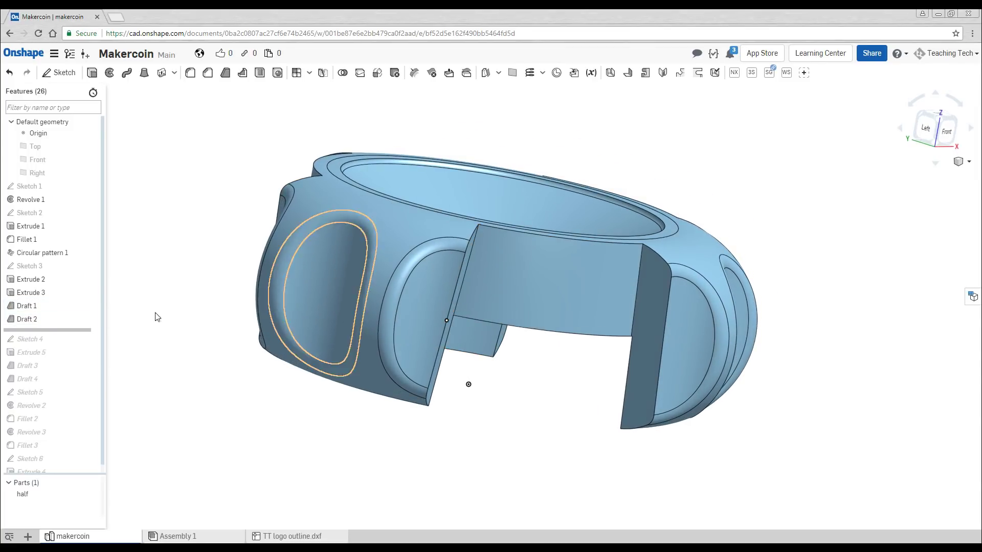
{"action": "double_click", "coordinate": [47, 305]}
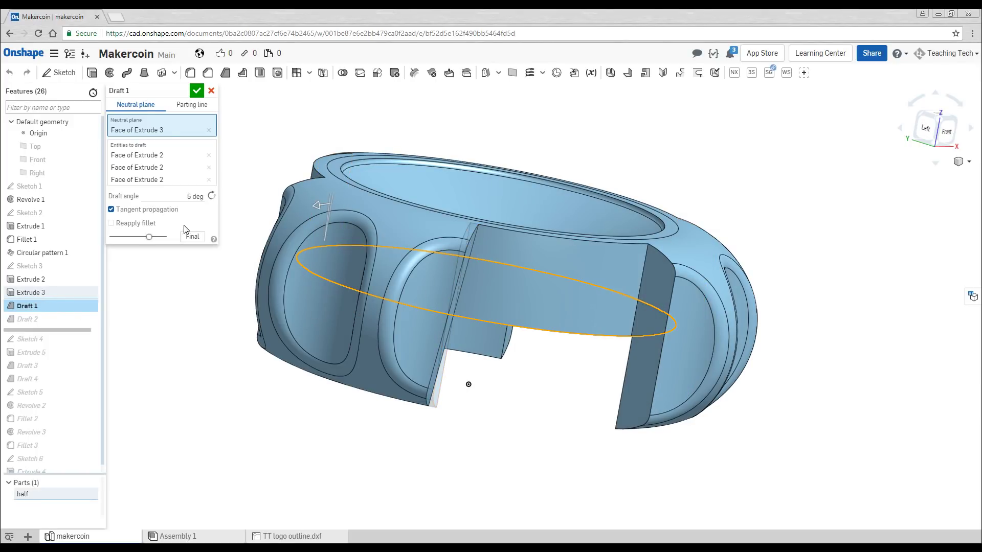
{"action": "left_click_drag", "start_coordinate": [149, 238], "coordinate": [99, 244]}
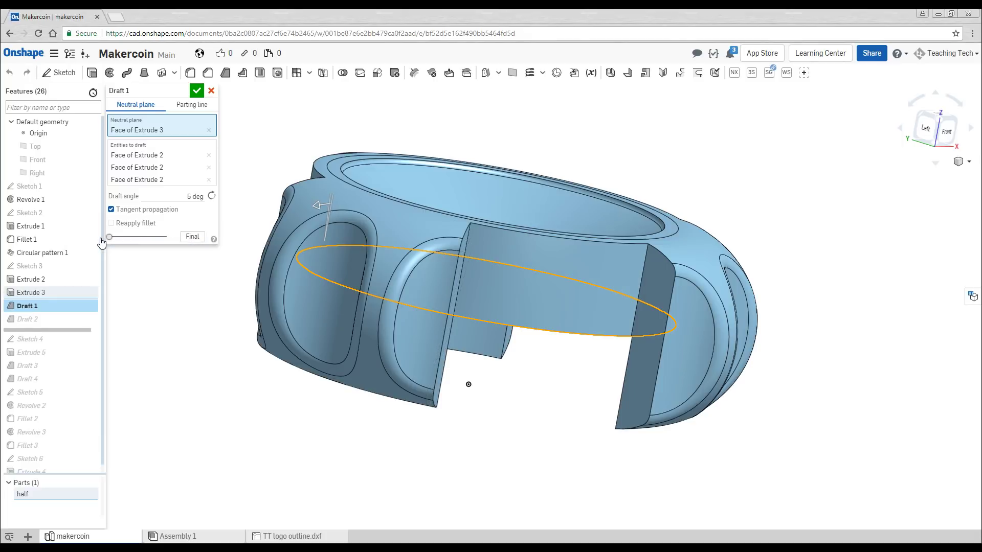
{"action": "left_click_drag", "start_coordinate": [110, 238], "coordinate": [154, 240]}
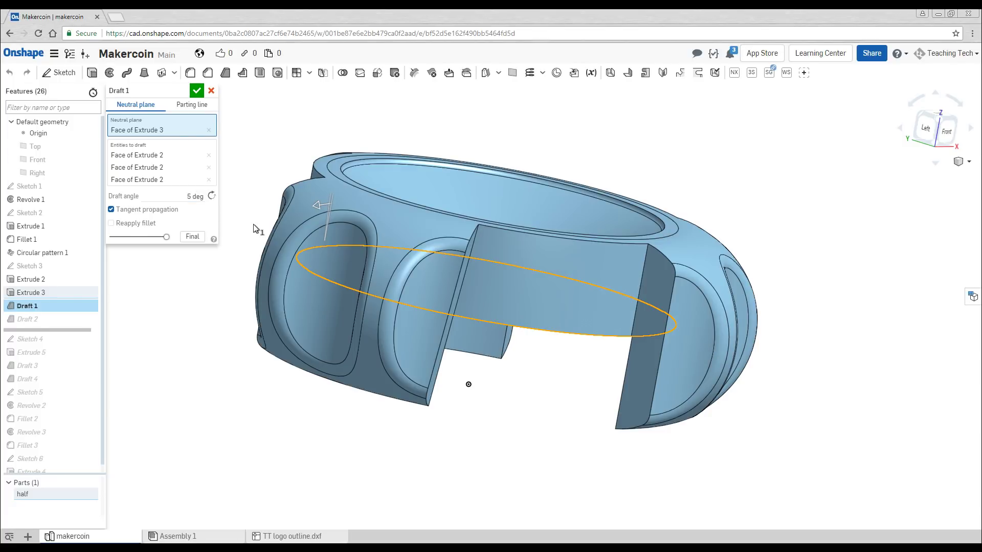
{"action": "left_click", "coordinate": [197, 90]}
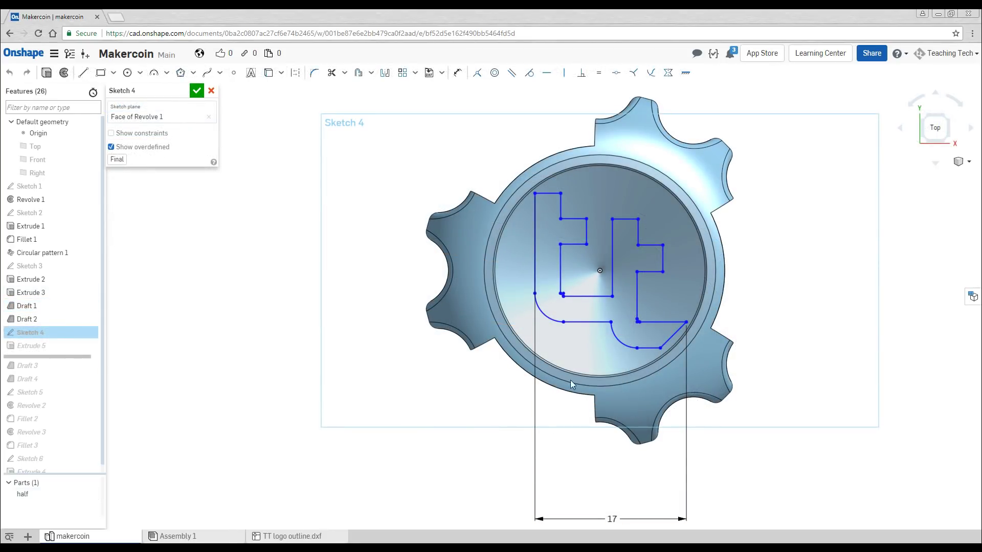
Inspect the corners and arcs of the logo outline in Sketch 4, close the sketch, and view the extruded logo.
{"action": "scroll", "coordinate": [624, 342], "scroll_direction": "up", "scroll_amount": 6}
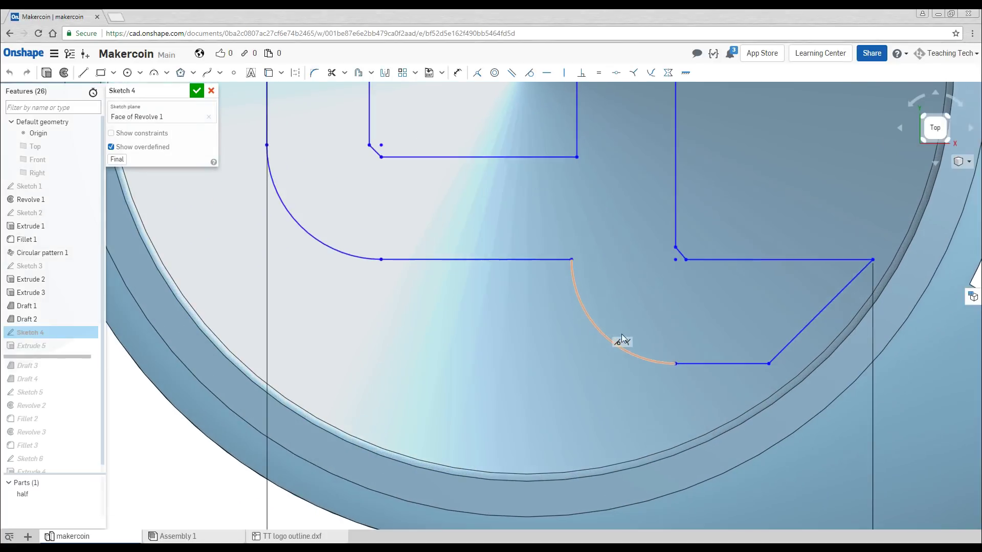
{"action": "scroll", "coordinate": [661, 360], "scroll_direction": "down", "scroll_amount": 3}
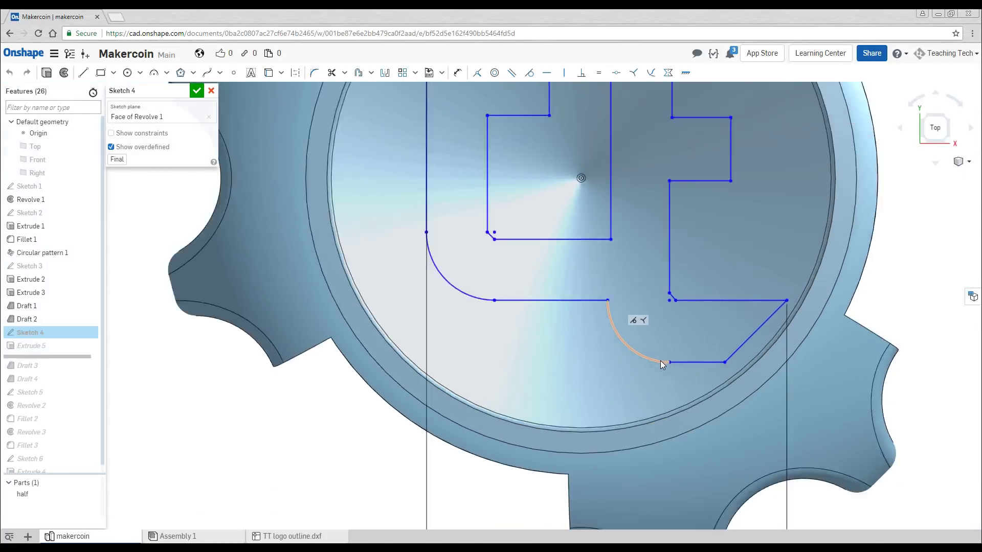
{"action": "scroll", "coordinate": [660, 360], "scroll_direction": "down", "scroll_amount": 4}
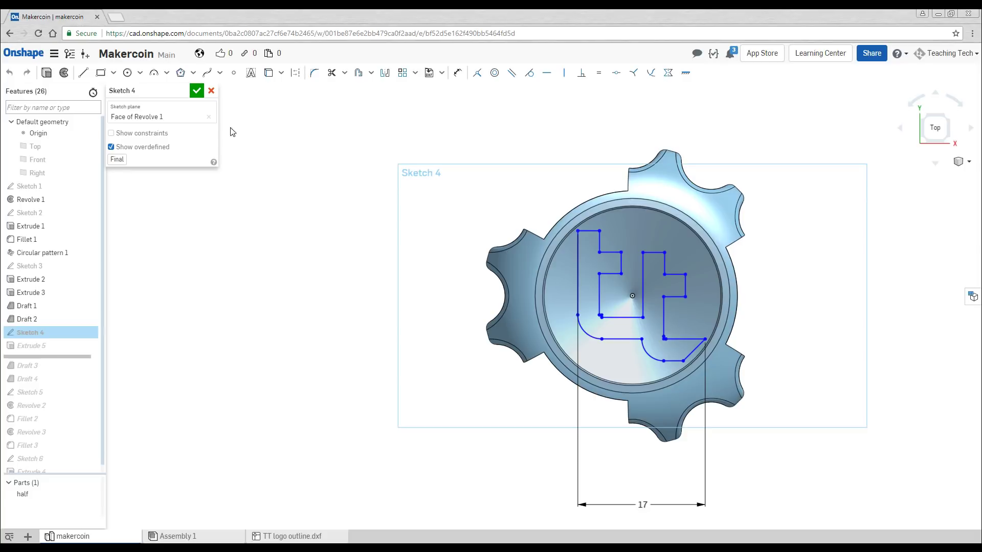
{"action": "left_click", "coordinate": [196, 90]}
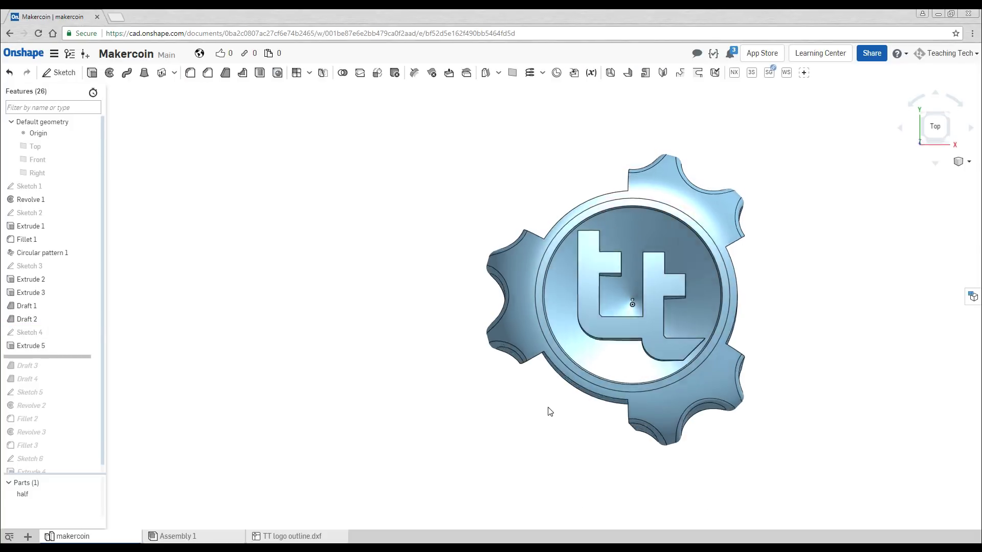
{"action": "right_click_drag", "start_coordinate": [550, 412], "coordinate": [609, 344]}
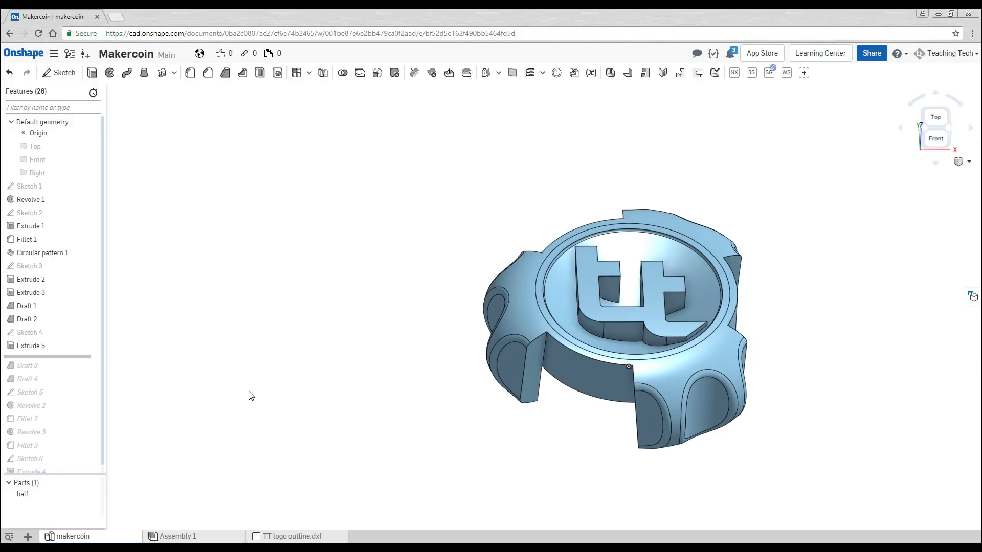
View the half from the front, roll the feature history forward past Draft 4, and select the cutout's upper side edge for inspection.
{"action": "key", "text": "shift+1"}
{"action": "left_click_drag", "start_coordinate": [51, 357], "coordinate": [88, 383]}
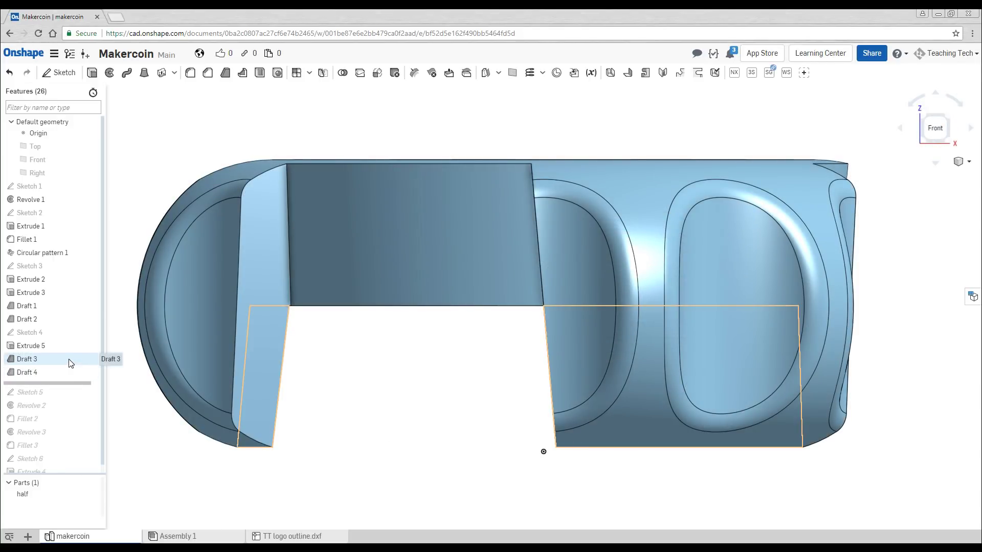
{"action": "left_click", "coordinate": [289, 240]}
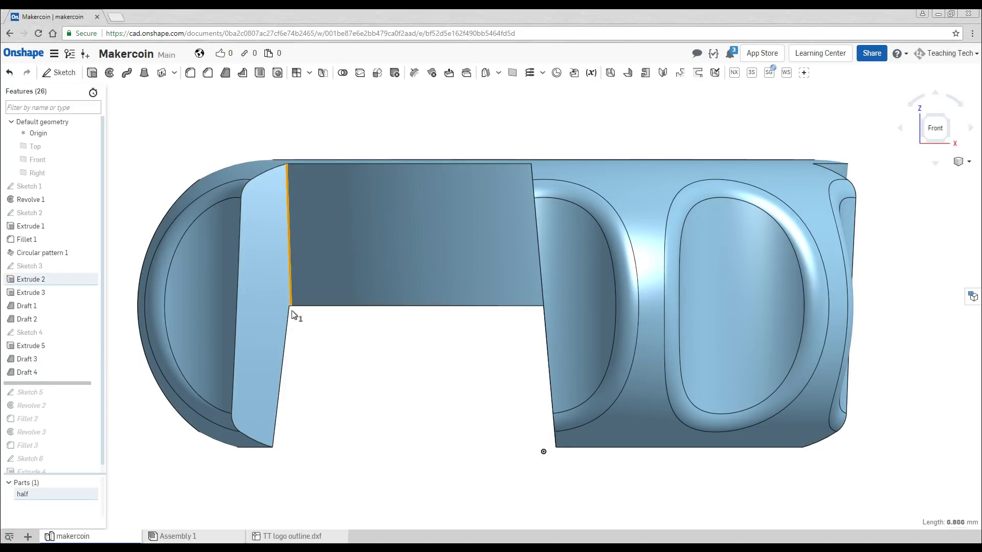
Inspect the cutout's lower side edge, roll the feature history forward past Fillet 3, and tilt the half to show its recessed wall.
{"action": "left_click", "coordinate": [324, 342]}
{"action": "scroll", "coordinate": [333, 346], "scroll_direction": "down", "scroll_amount": 3}
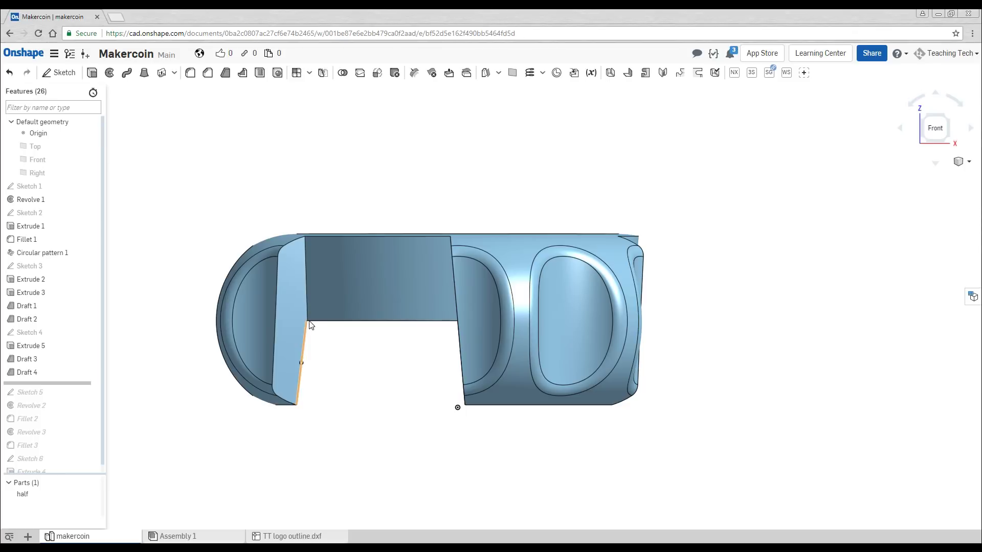
{"action": "scroll", "coordinate": [355, 355], "scroll_direction": "down", "scroll_amount": 3}
{"action": "right_click_drag", "start_coordinate": [355, 355], "coordinate": [351, 375]}
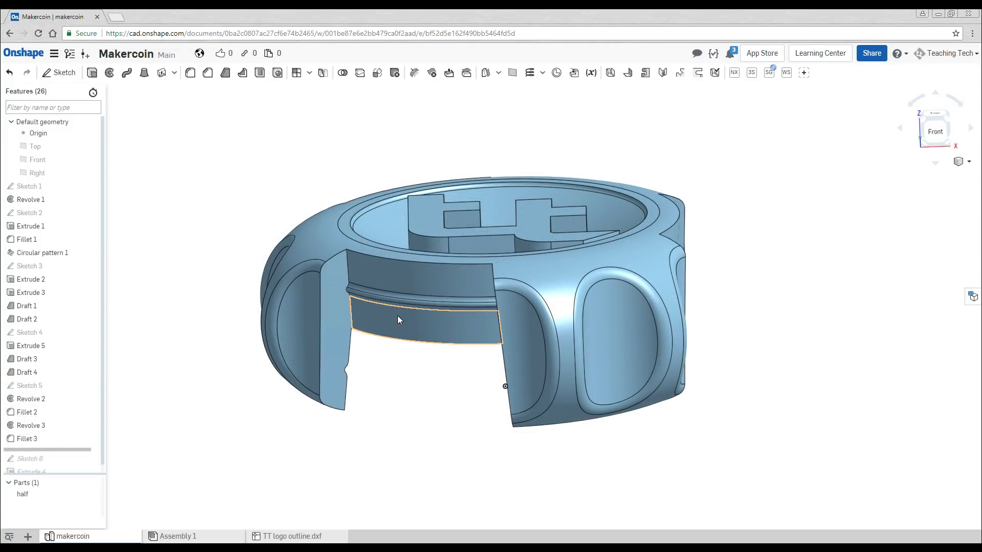
Examine the interlocking ridge and groove made by Revolve 2, Fillet 2 and Revolve 3, and roll the feature history past Extrude 4.
{"action": "left_click", "coordinate": [396, 297]}
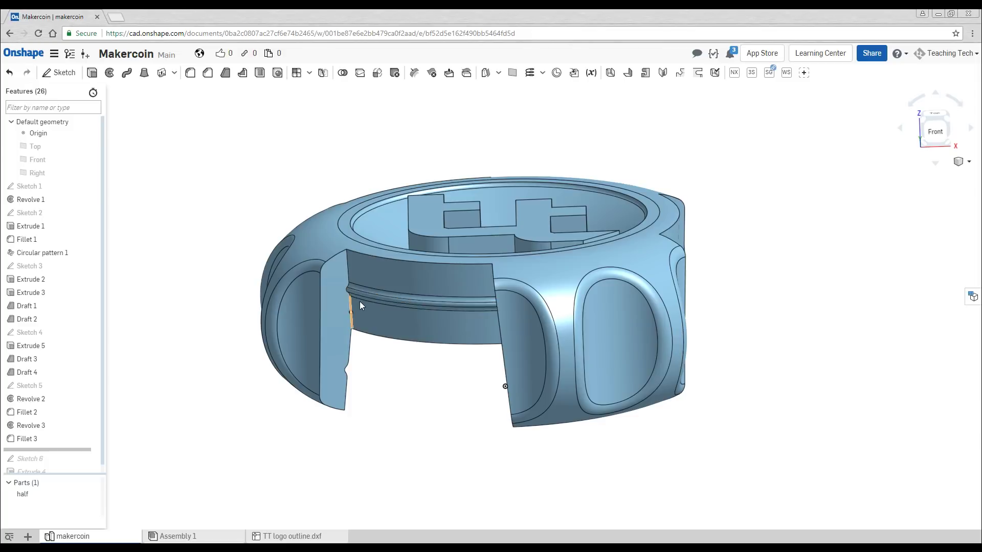
{"action": "scroll", "coordinate": [360, 301], "scroll_direction": "down", "scroll_amount": 2}
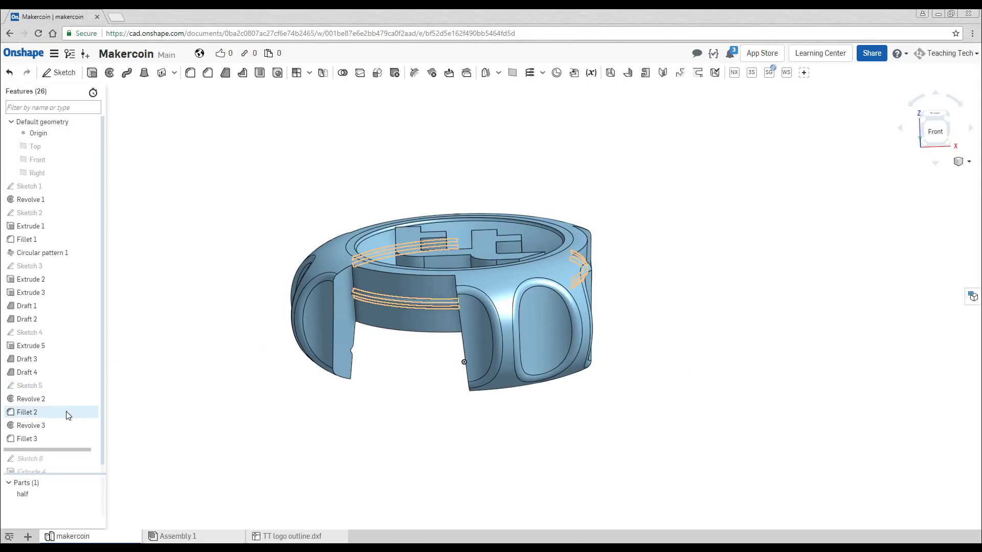
{"action": "scroll", "coordinate": [374, 352], "scroll_direction": "up", "scroll_amount": 3}
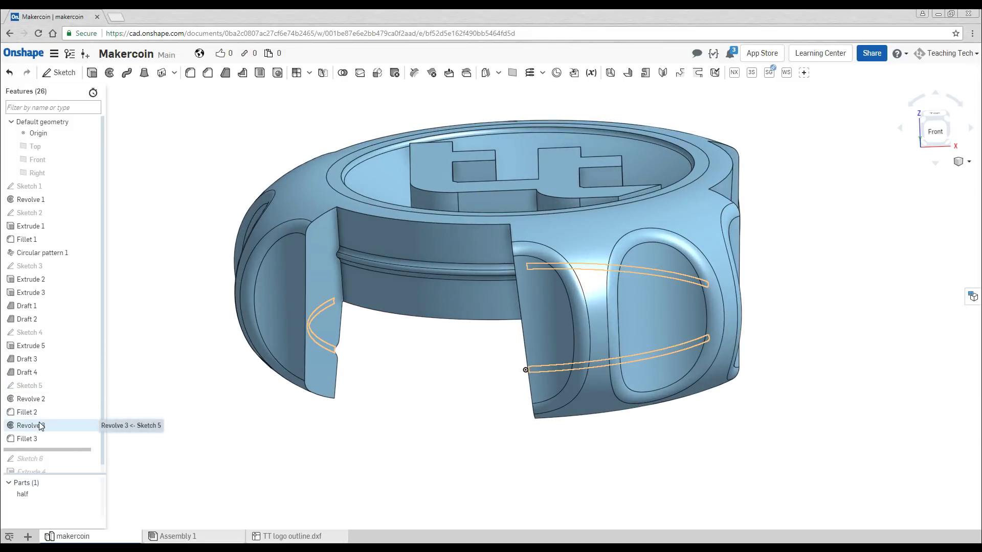
{"action": "right_click_drag", "start_coordinate": [362, 407], "coordinate": [381, 371]}
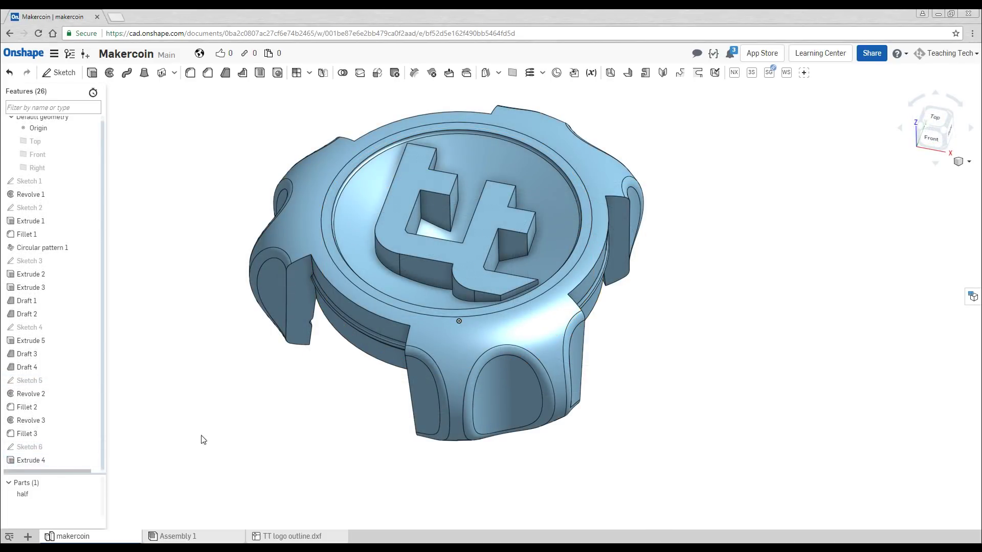
View the underside of the half, open Extrude 4, and compare the interior before and after the hollowing cut.
{"action": "right_click_drag", "start_coordinate": [290, 465], "coordinate": [310, 275]}
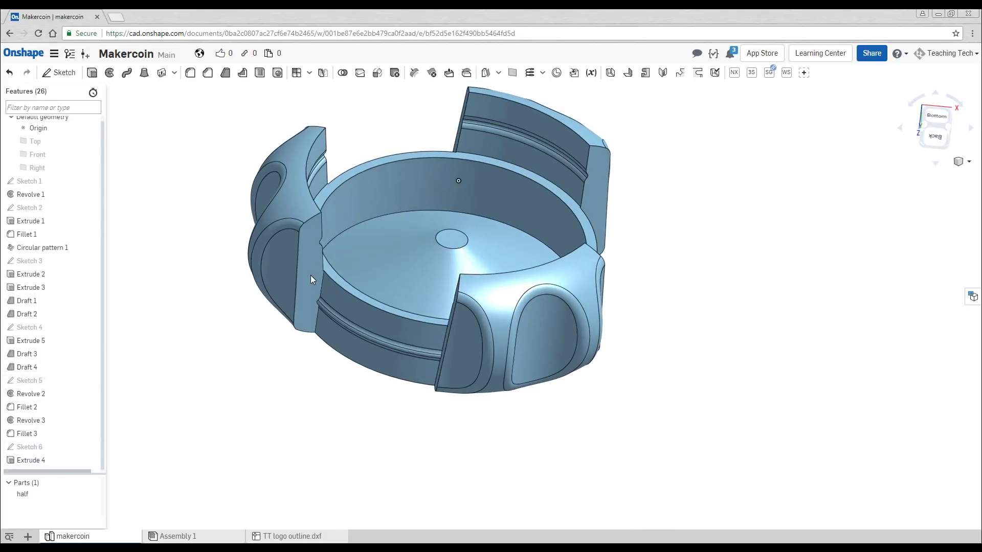
{"action": "double_click", "coordinate": [33, 462]}
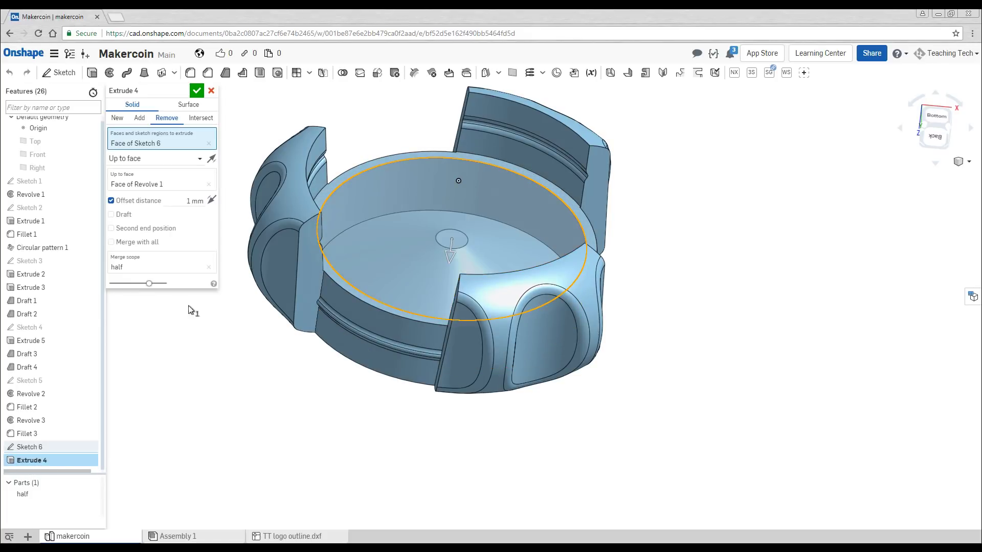
{"action": "left_click_drag", "start_coordinate": [147, 283], "coordinate": [188, 297]}
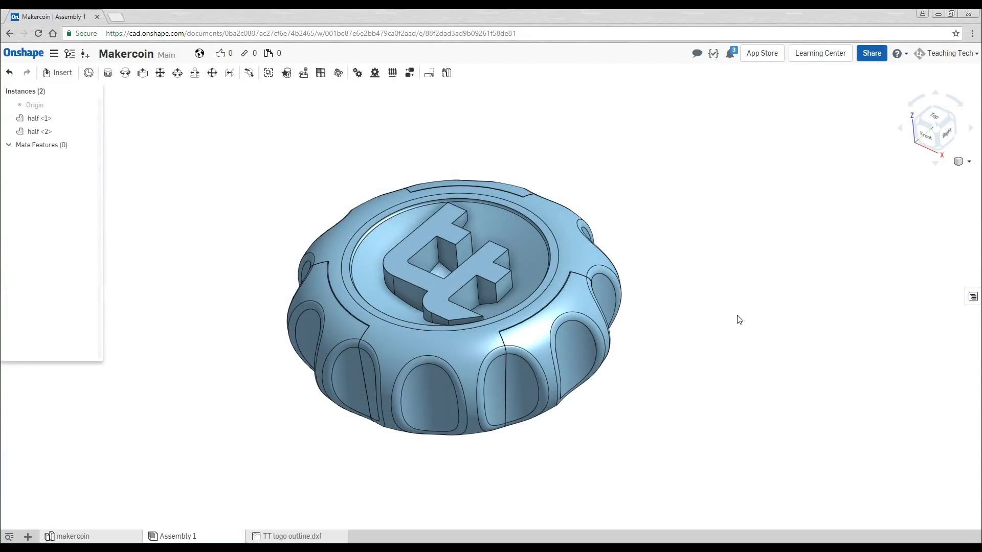
In Assembly 1, turn on a section view using the vertical inner face of the logo as the section plane.
{"action": "left_click", "coordinate": [969, 163]}
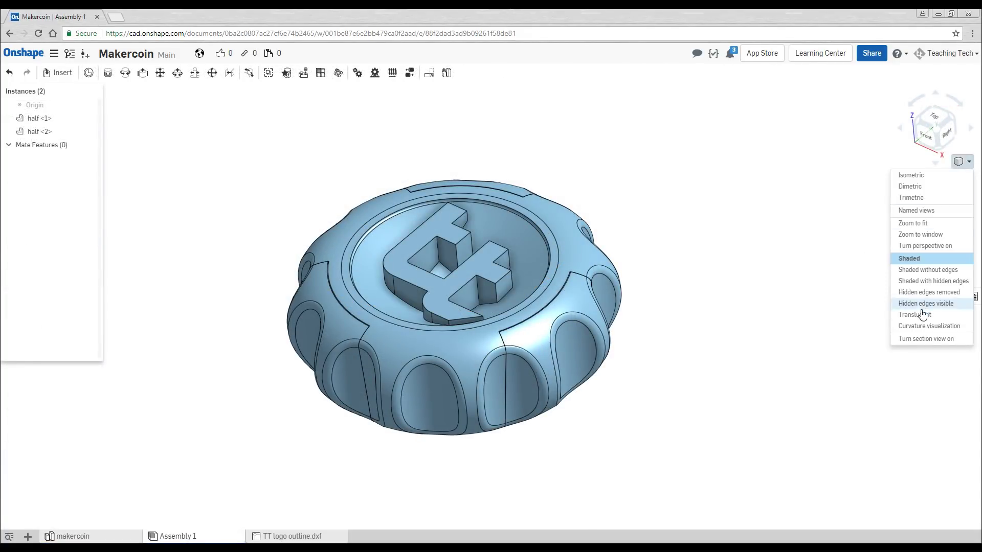
{"action": "left_click", "coordinate": [914, 340]}
{"action": "left_click", "coordinate": [454, 258]}
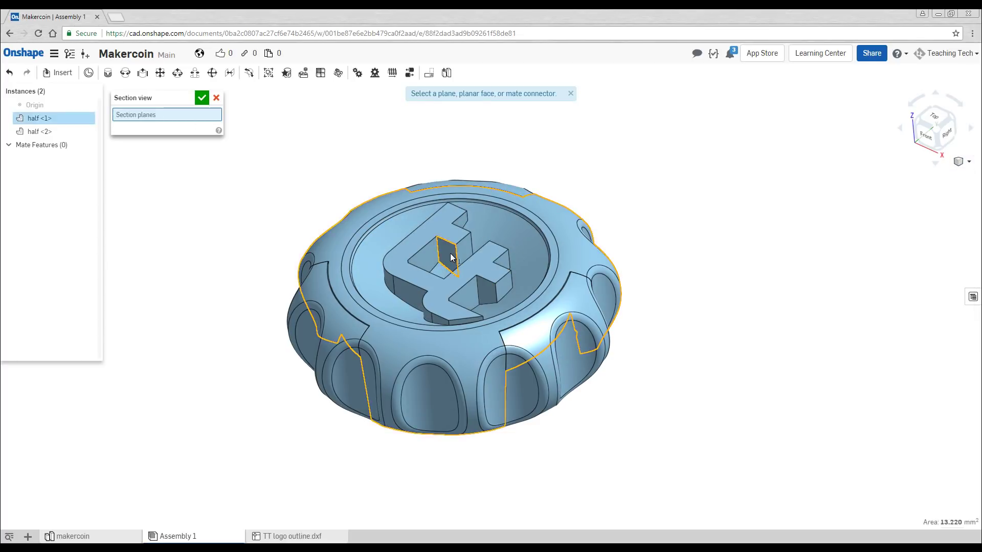
{"action": "key", "text": "Return"}
Examine the sectioned snap joint between the two halves up close, and view the whole hollow cross-section.
{"action": "scroll", "coordinate": [551, 290], "scroll_direction": "up", "scroll_amount": 10}
{"action": "scroll", "coordinate": [565, 290], "scroll_direction": "up", "scroll_amount": 2}
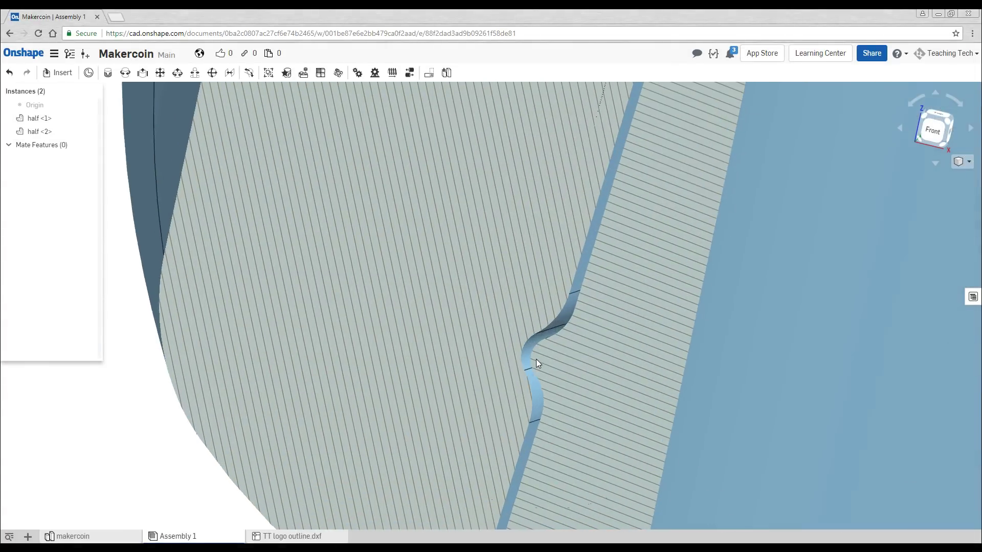
{"action": "scroll", "coordinate": [547, 353], "scroll_direction": "up", "scroll_amount": 3}
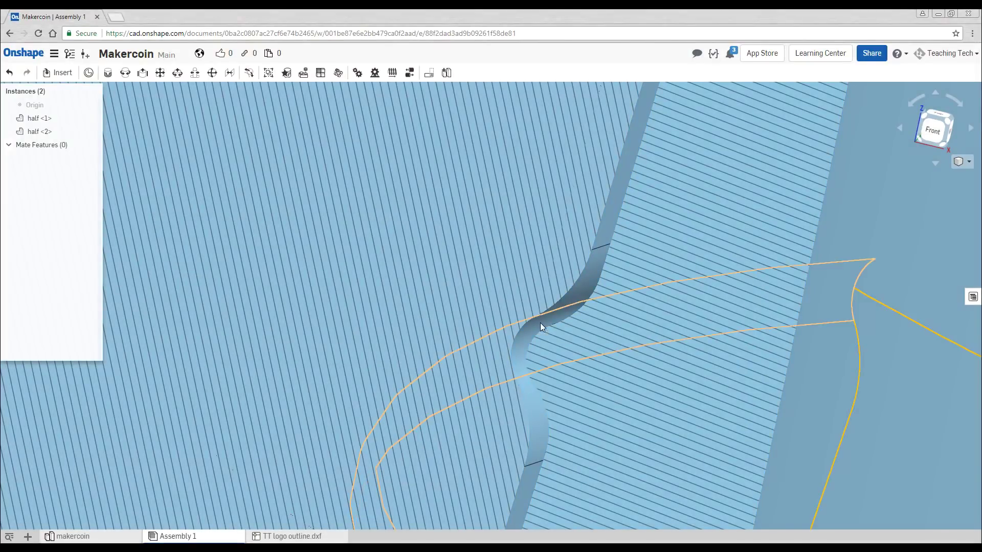
{"action": "scroll", "coordinate": [526, 396], "scroll_direction": "down", "scroll_amount": 10}
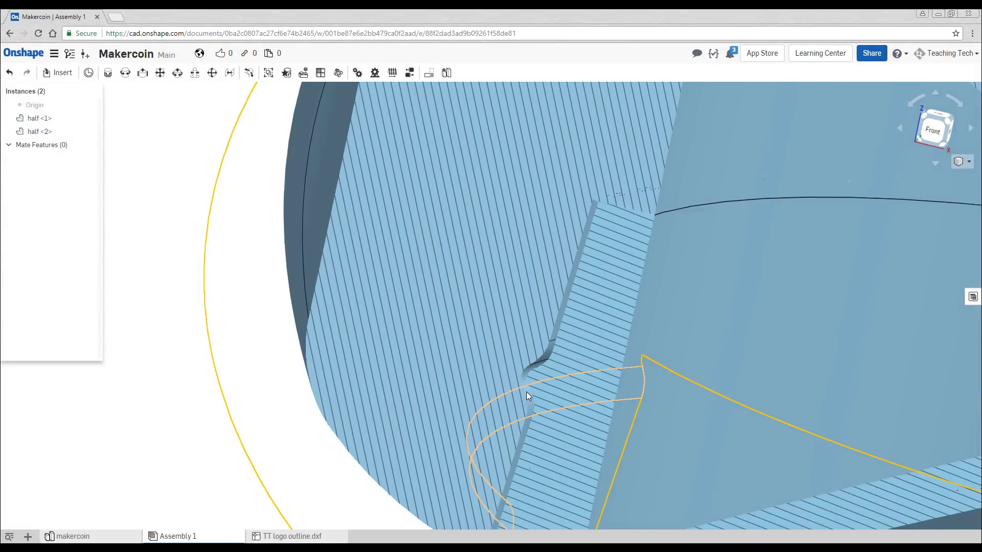
{"action": "scroll", "coordinate": [545, 422], "scroll_direction": "down", "scroll_amount": 2}
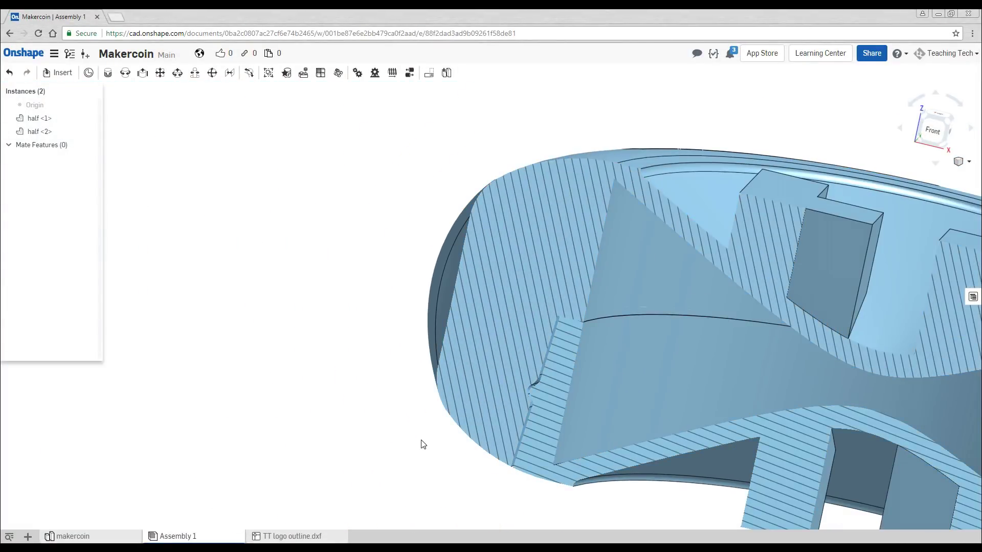
{"action": "scroll", "coordinate": [606, 381], "scroll_direction": "down", "scroll_amount": 3}
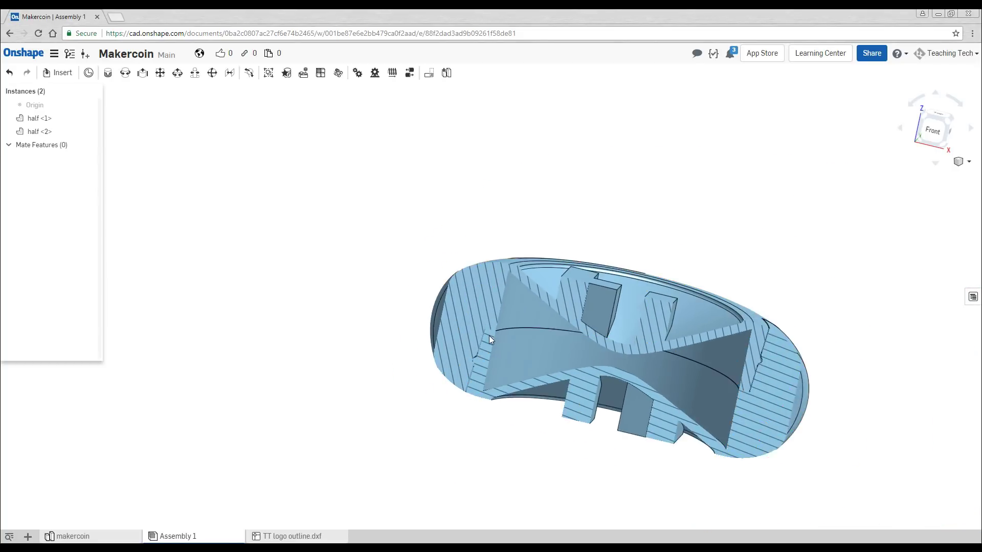
{"action": "right_click_drag", "start_coordinate": [489, 336], "coordinate": [614, 370]}
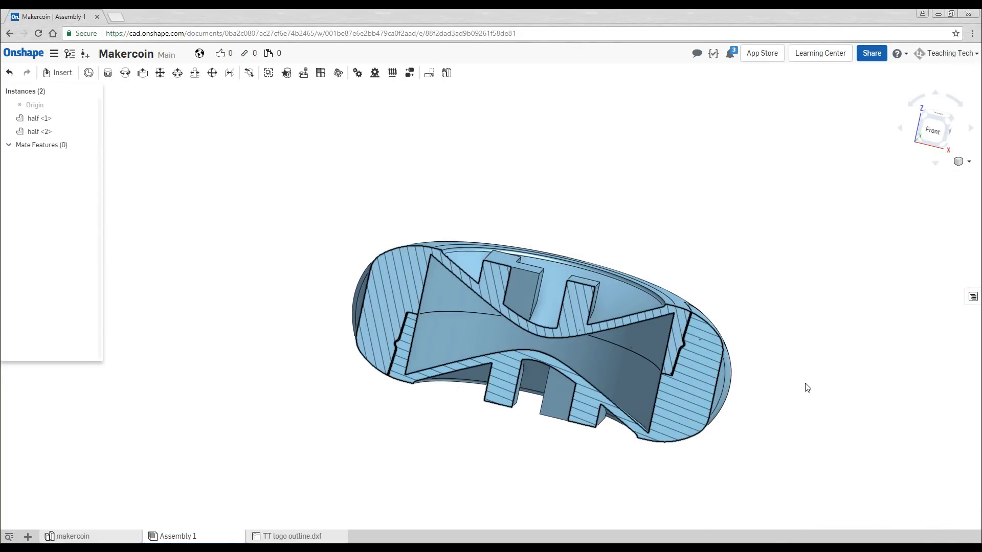